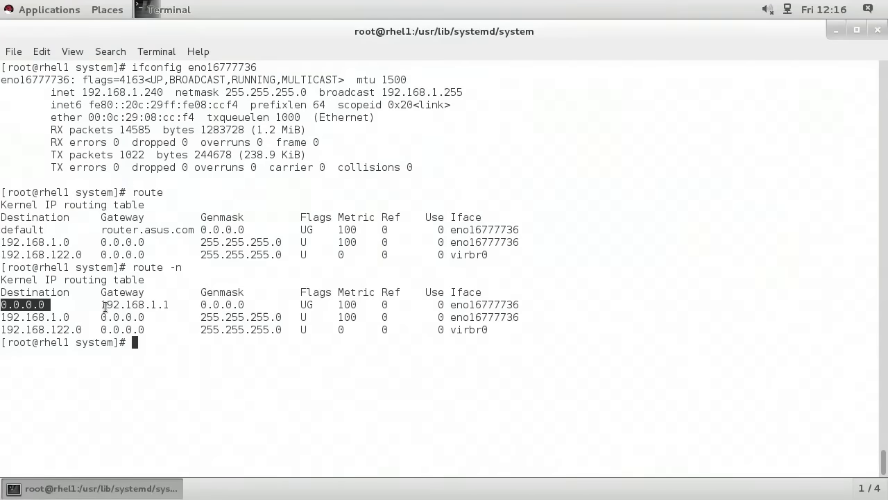
Examine the default route's gateway, and display /etc/resolv.conf on a cleared terminal to check its search domain and name server
drag(101, 307, 176, 308)
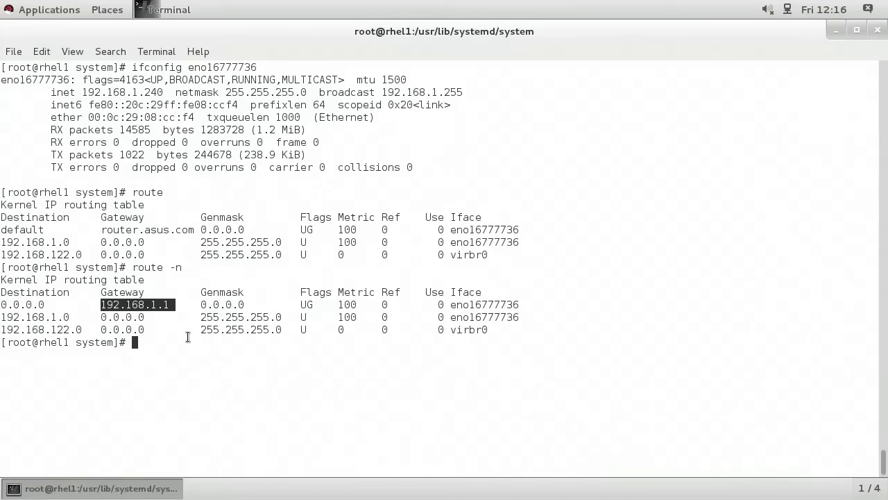
click(188, 338)
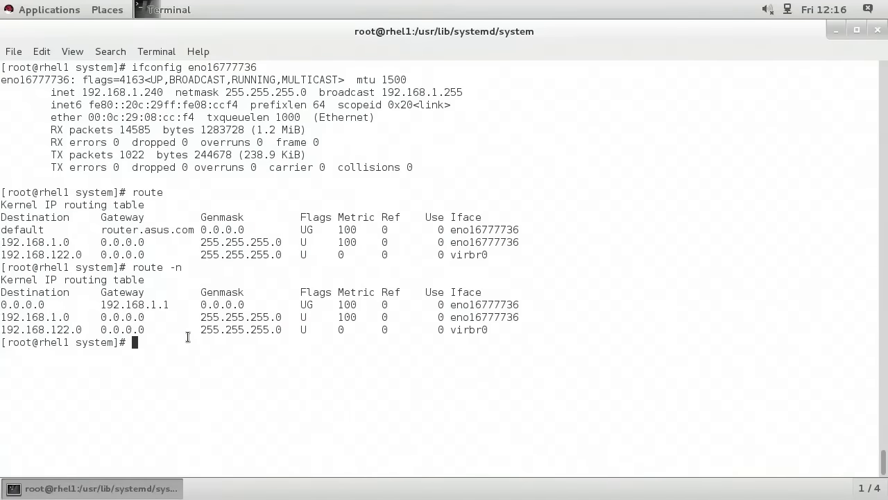
text(ca)
key(ctrl+l)
text(t /et)
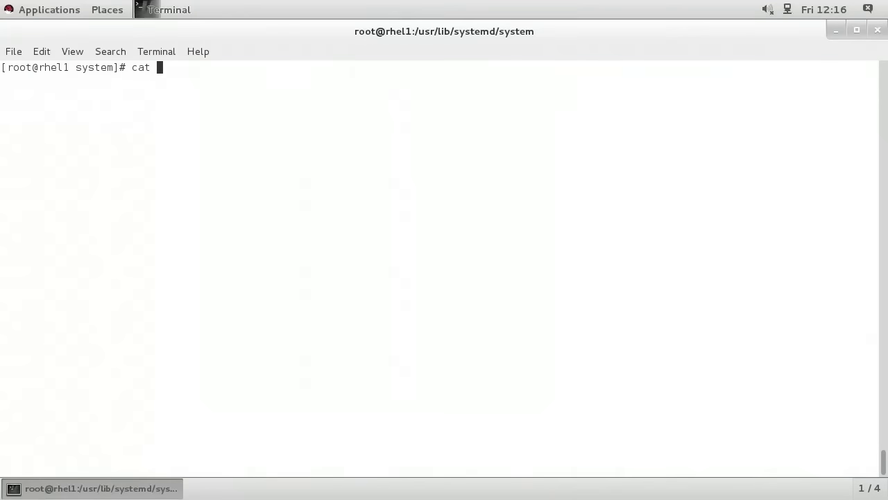
text(c/re)
key(Tab)
key(Return)
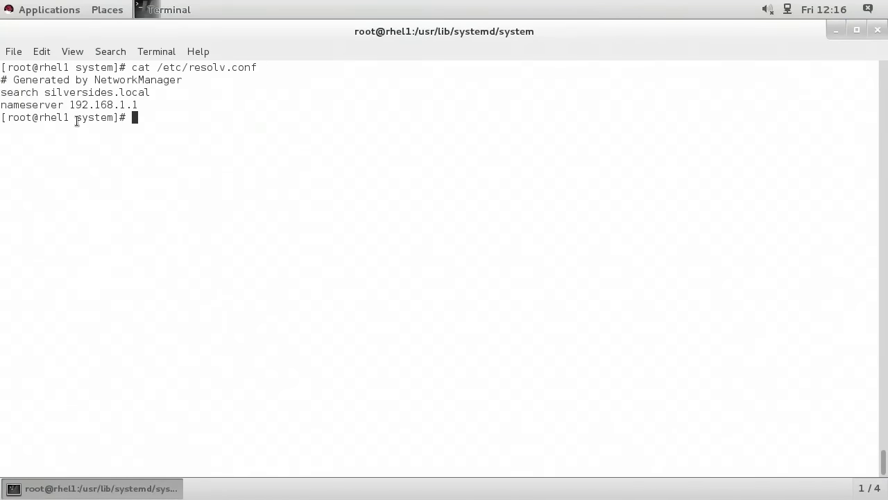
drag(45, 91, 148, 98)
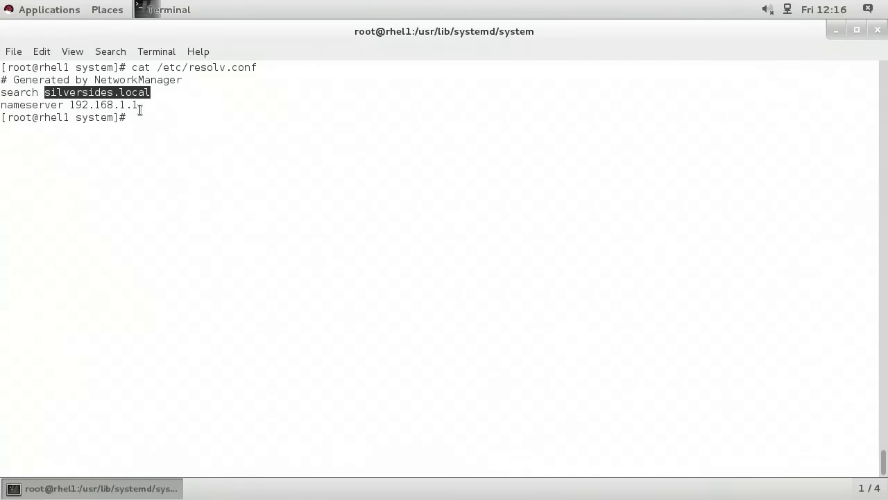
drag(71, 105, 149, 106)
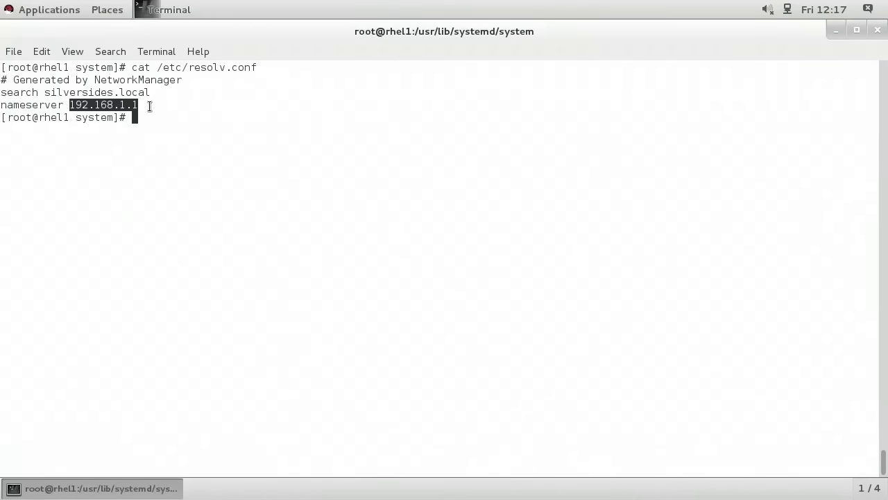
click(151, 118)
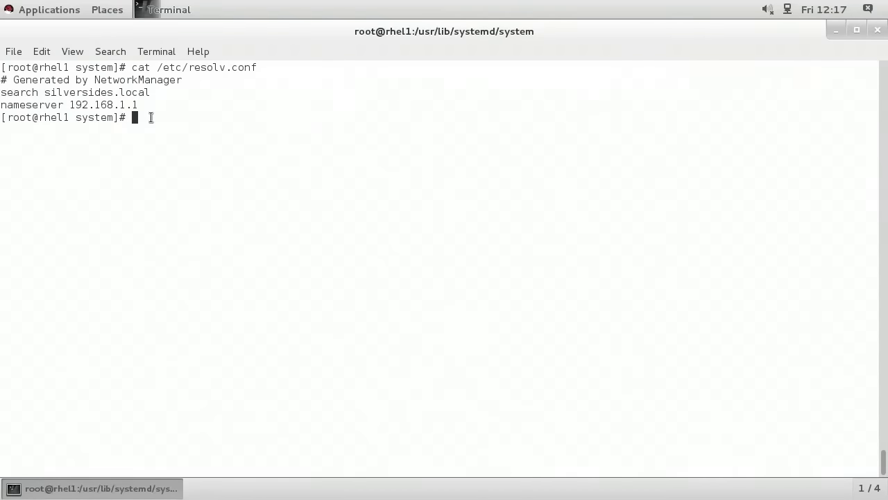
text(ping www.redhat.com)
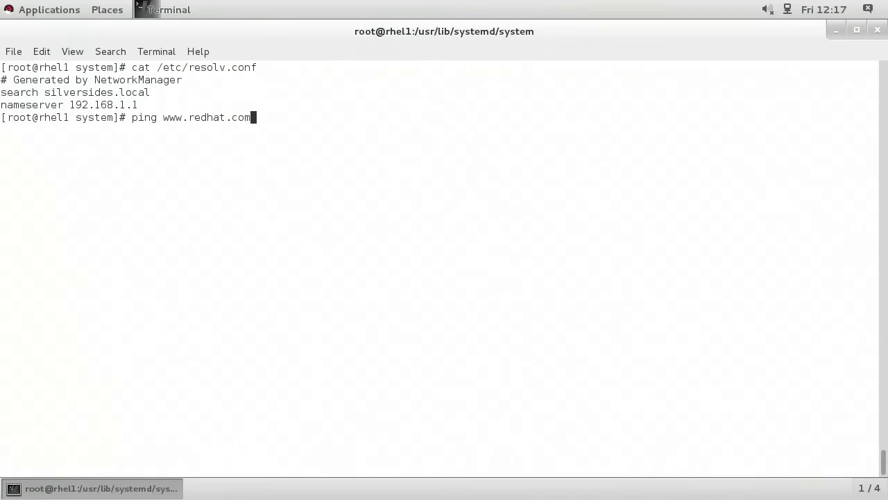
key(Return)
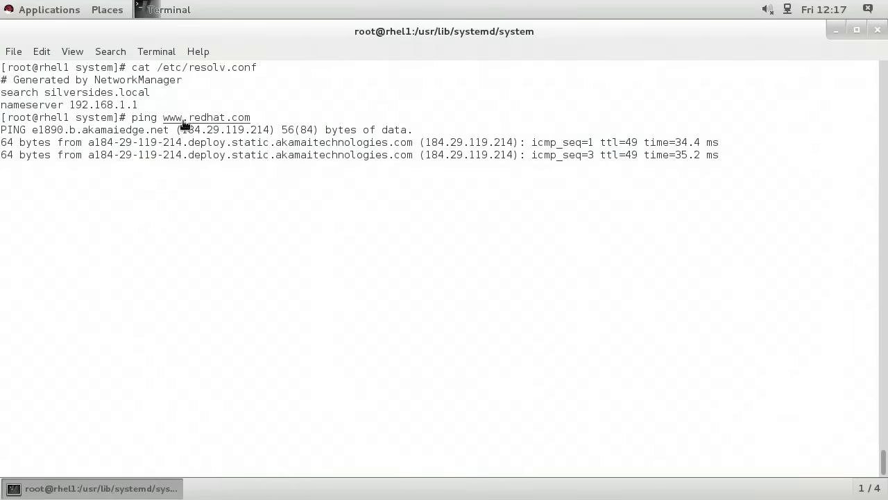
drag(181, 130, 275, 130)
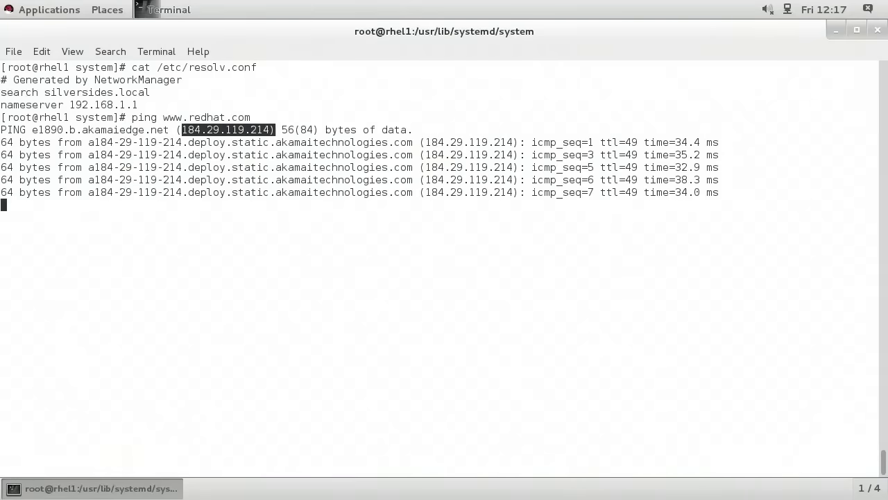
key(ctrl+c)
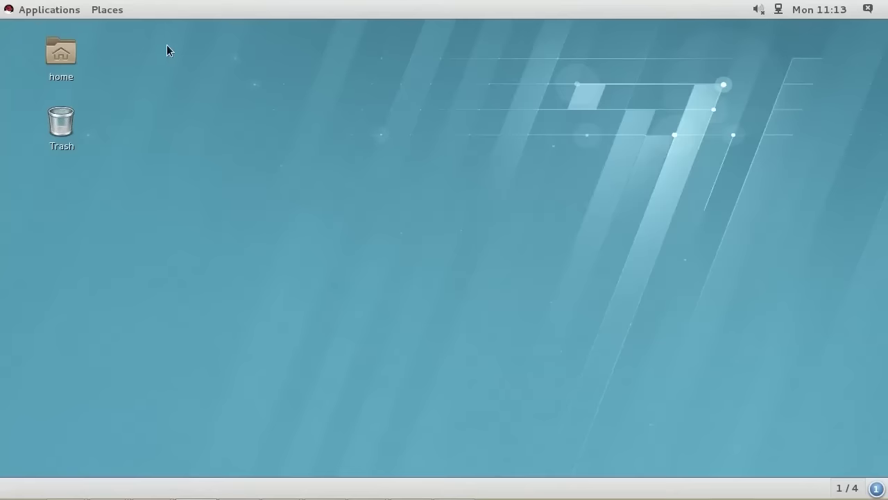
Open the Network page of the system settings
click(42, 15)
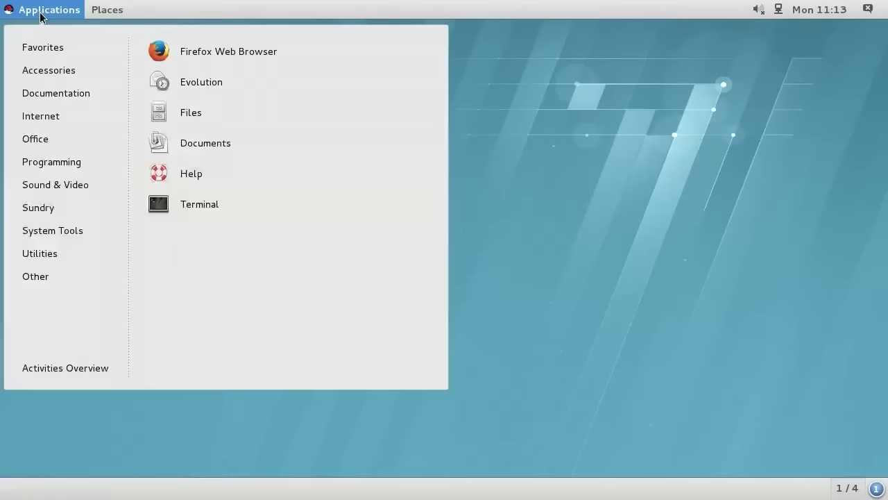
mouse_move(72, 234)
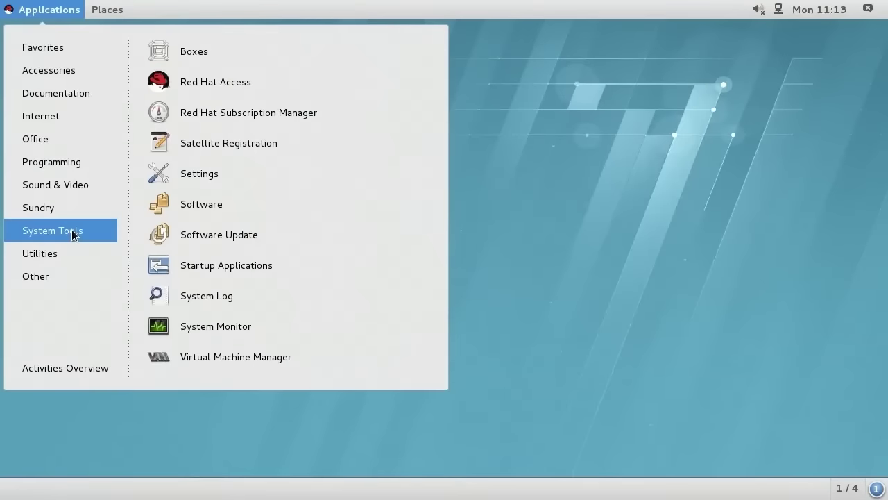
click(212, 173)
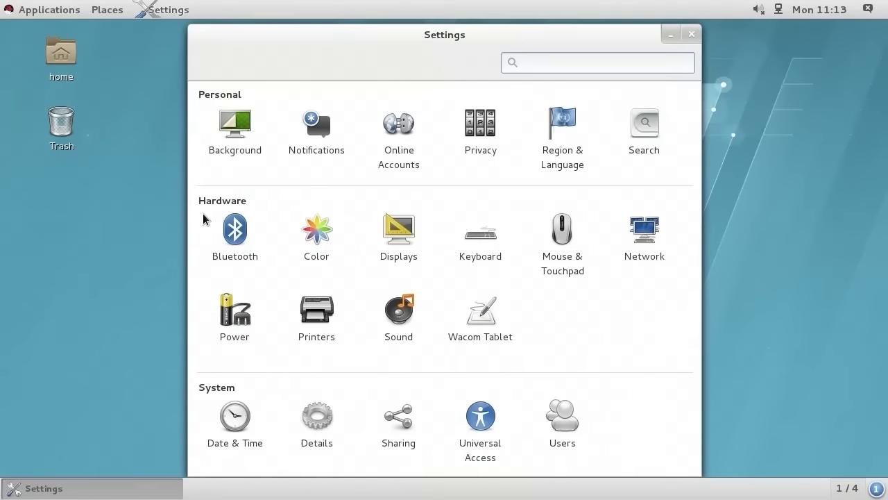
click(635, 235)
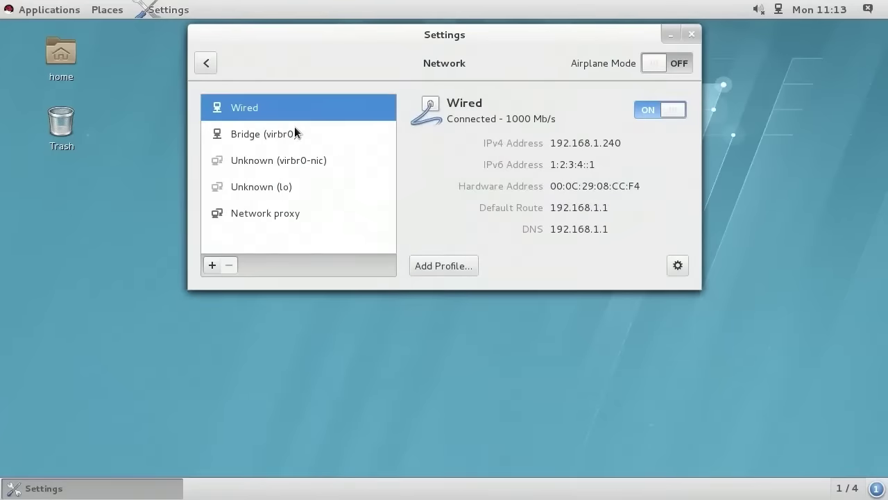
Examine the bridge, virbr0-nic, loopback and network proxy entries, and return to the Wired connection
click(265, 133)
click(283, 165)
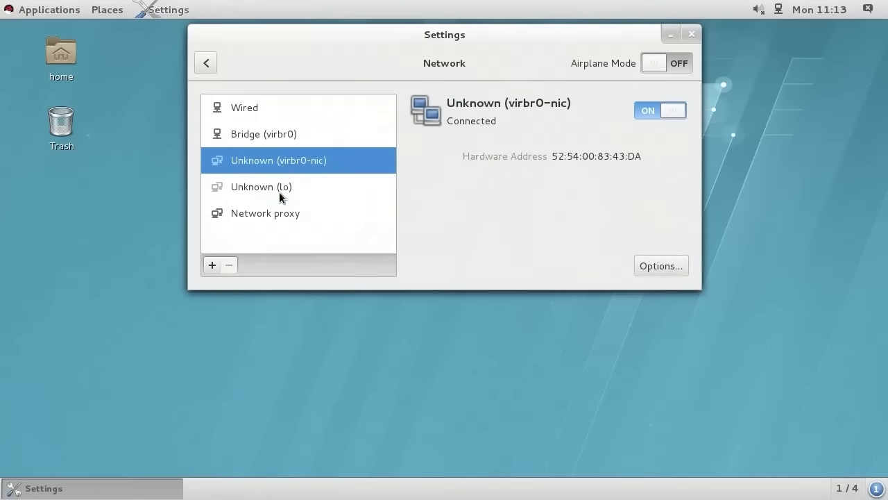
click(279, 192)
click(281, 215)
click(259, 135)
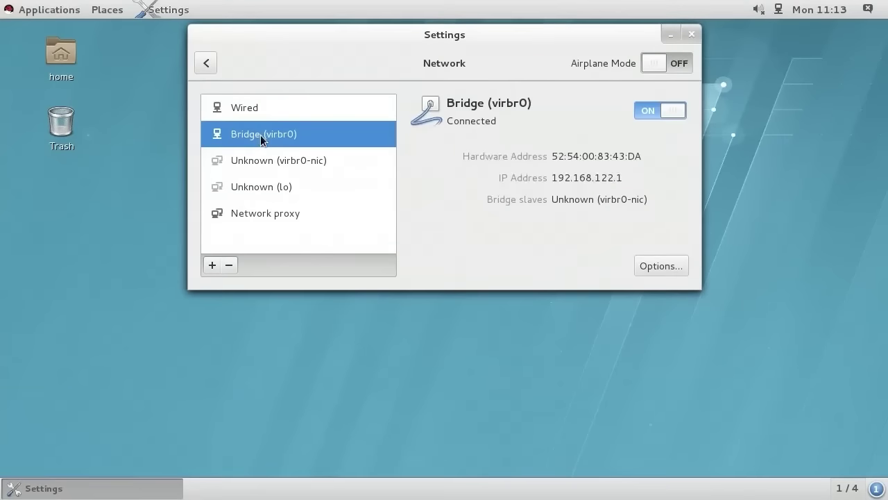
click(243, 109)
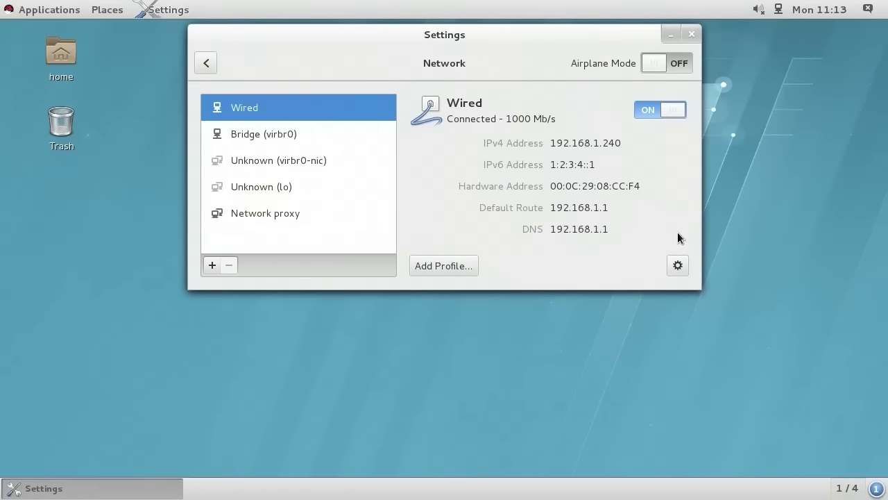
Rename the Wired connection profile to eth0 in its identity settings
click(675, 268)
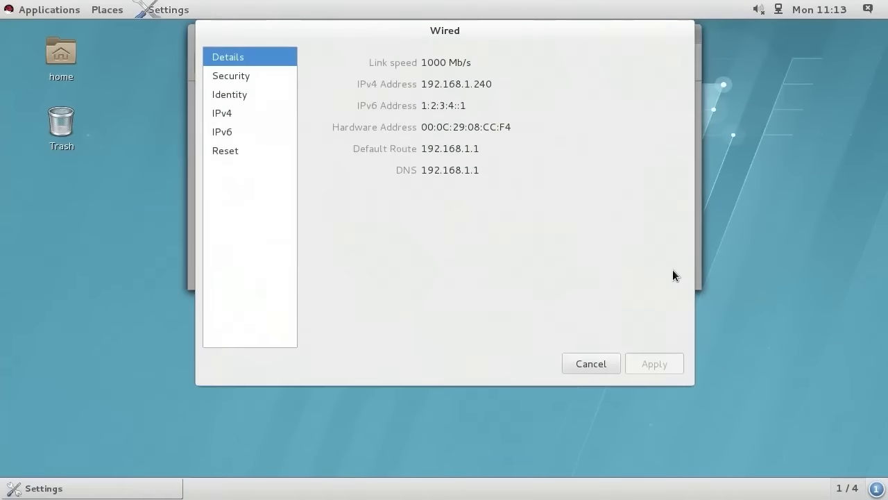
click(257, 93)
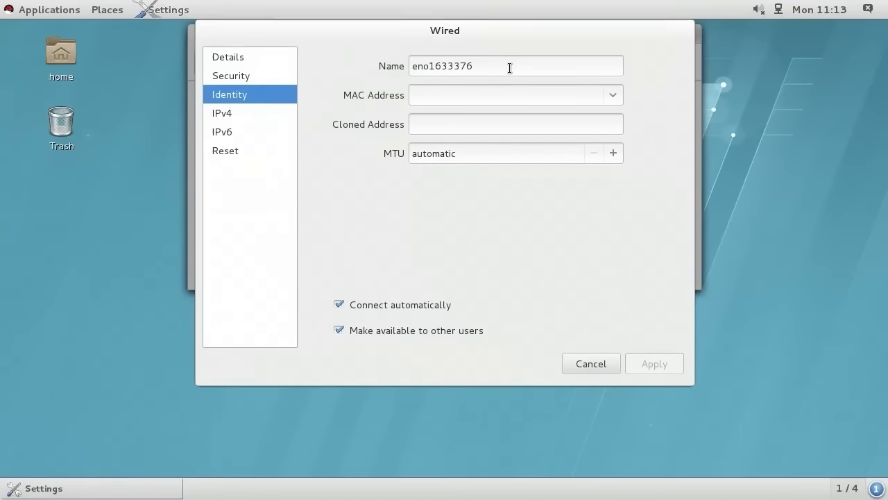
drag(510, 68, 395, 57)
text(eth0)
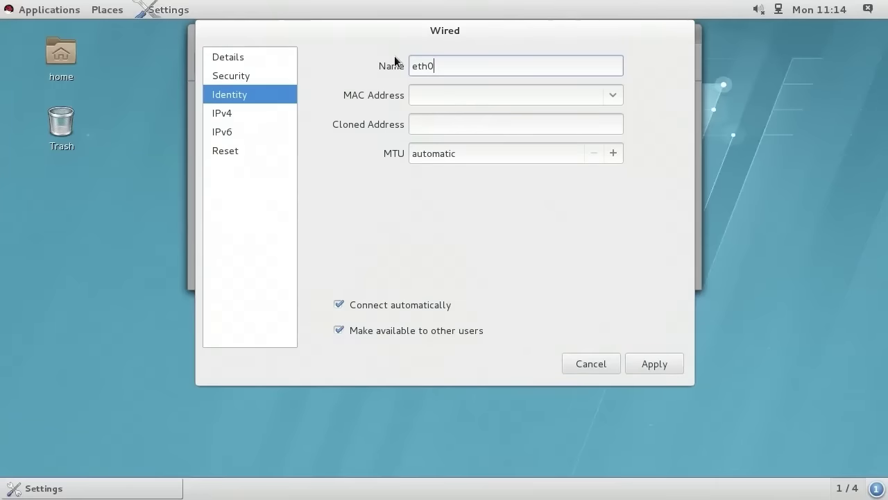
Set the Wired profile's manual IPv4 address to 192.168.1.237
click(239, 114)
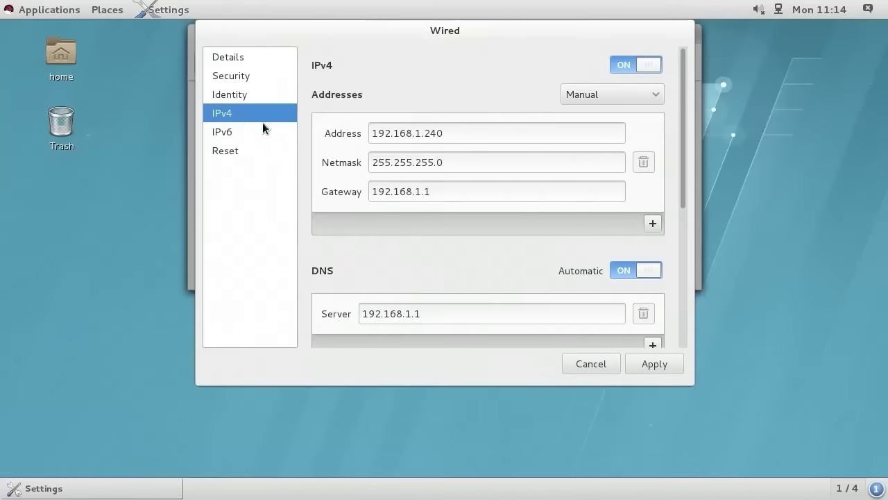
click(480, 133)
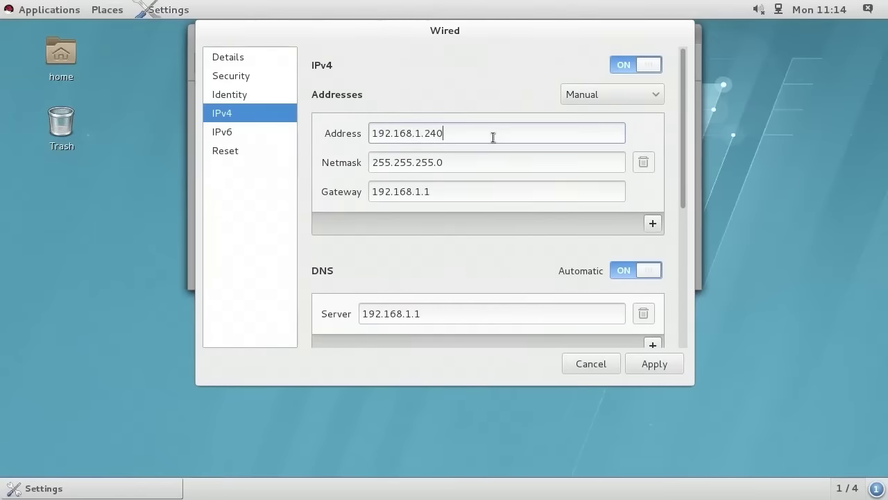
key(BackSpace)
key(BackSpace)
text(37)
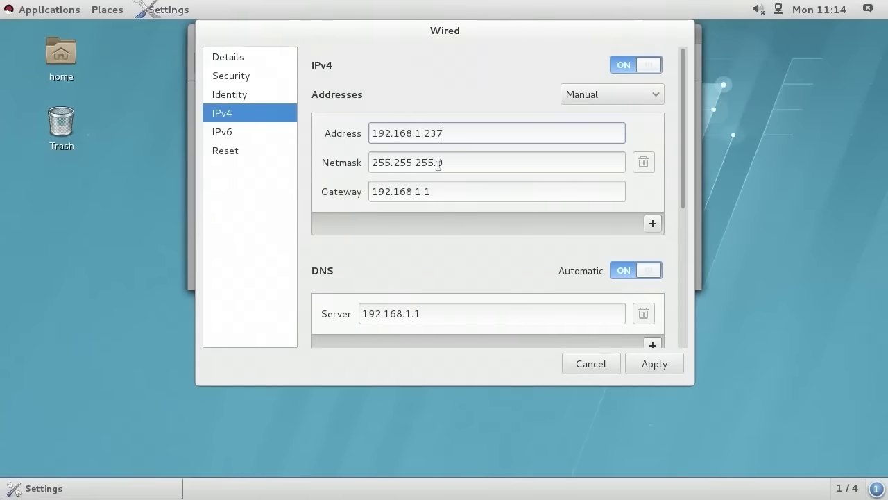
Examine how the IPv4 netmask, address, gateway and DNS server entries relate, highlighting the network portion
drag(437, 162, 371, 163)
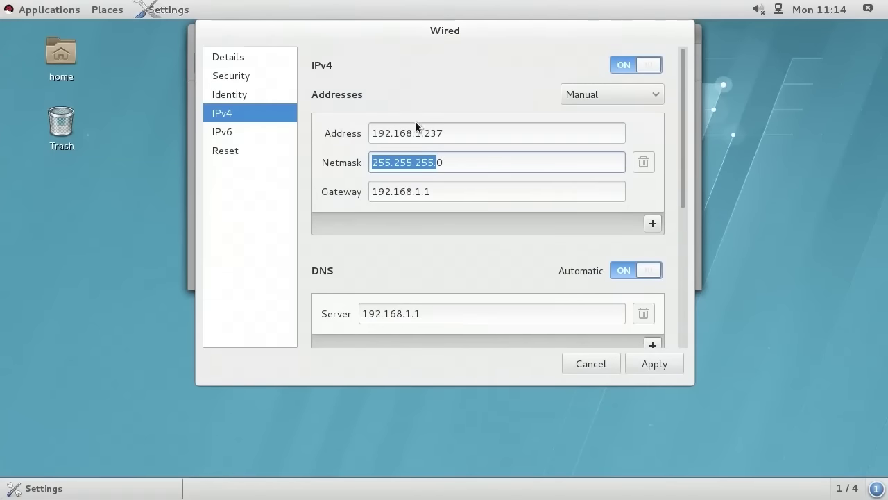
drag(426, 133, 369, 132)
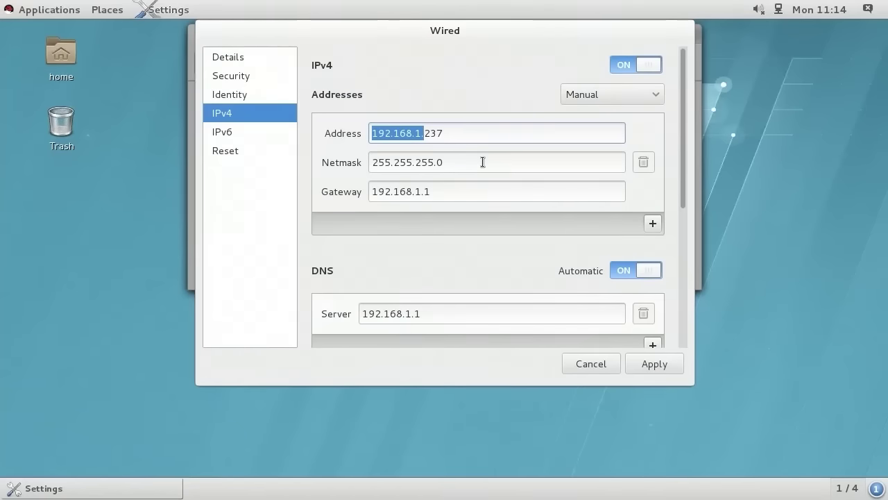
drag(466, 192, 368, 194)
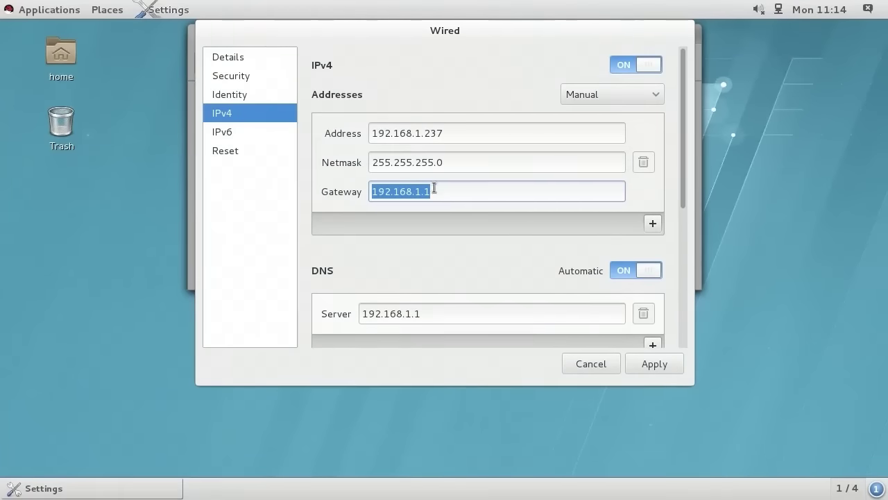
drag(420, 192, 362, 189)
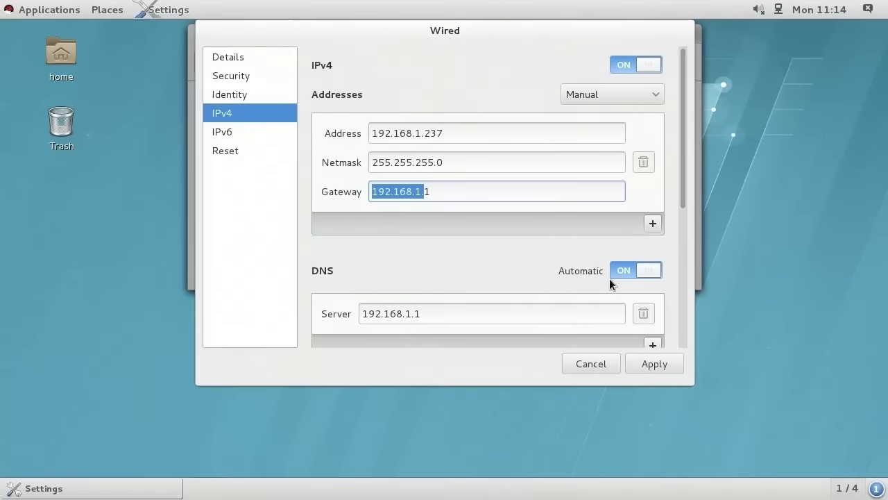
drag(376, 313, 357, 313)
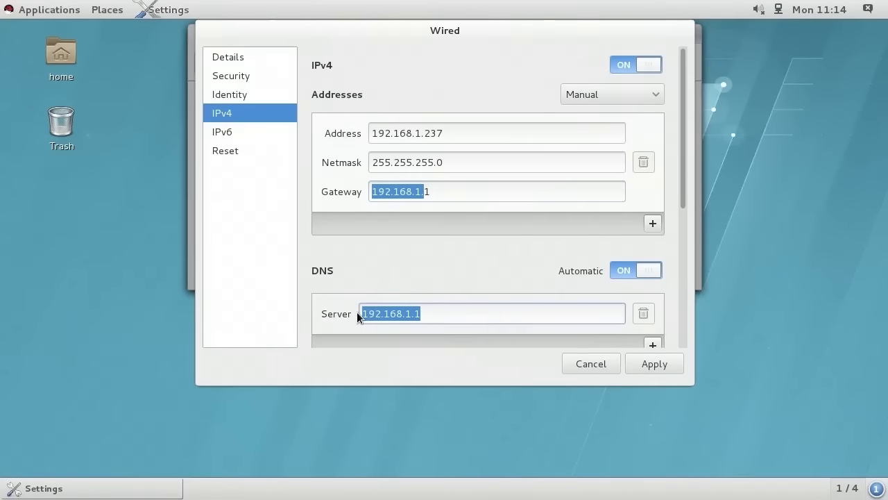
click(470, 313)
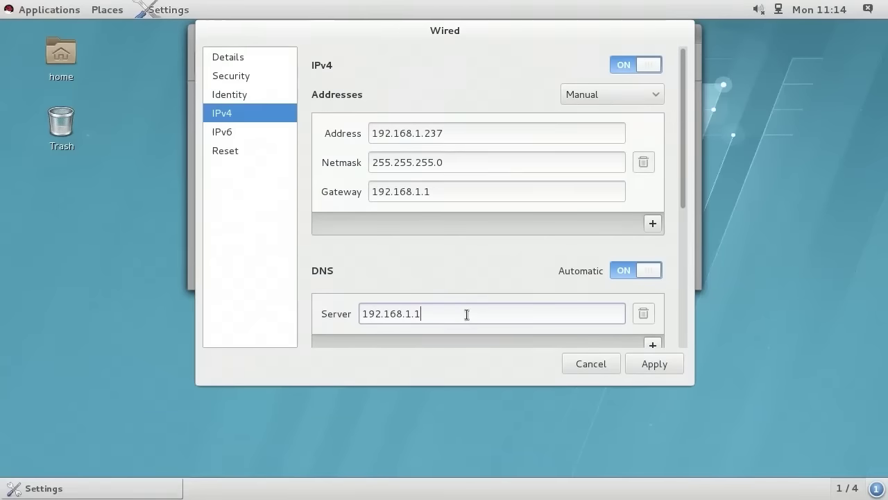
Apply the edited Wired profile and restart the connection by switching it off and on
click(654, 363)
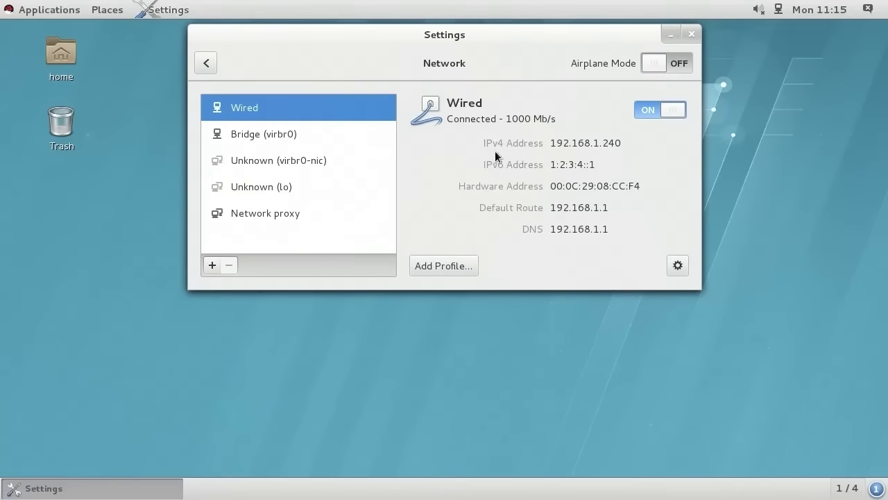
click(667, 112)
Reopen the Wired connection's settings and set its IPv6 addressing method to Manual
click(679, 267)
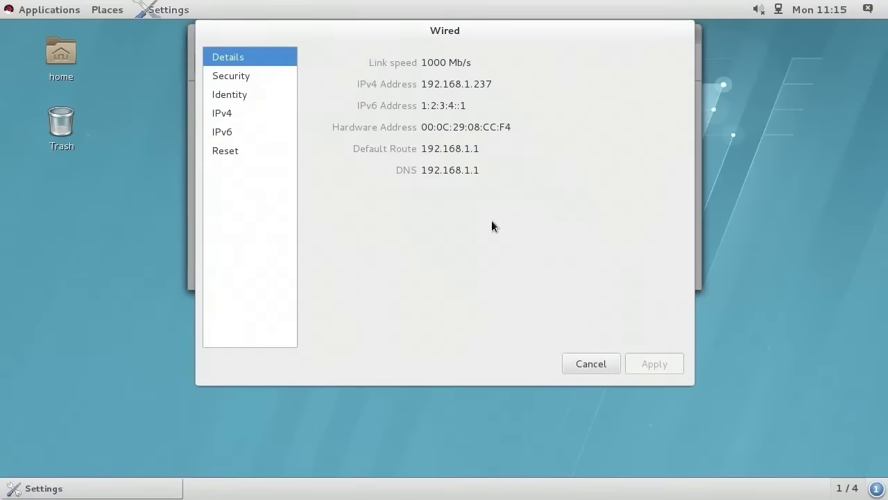
click(243, 132)
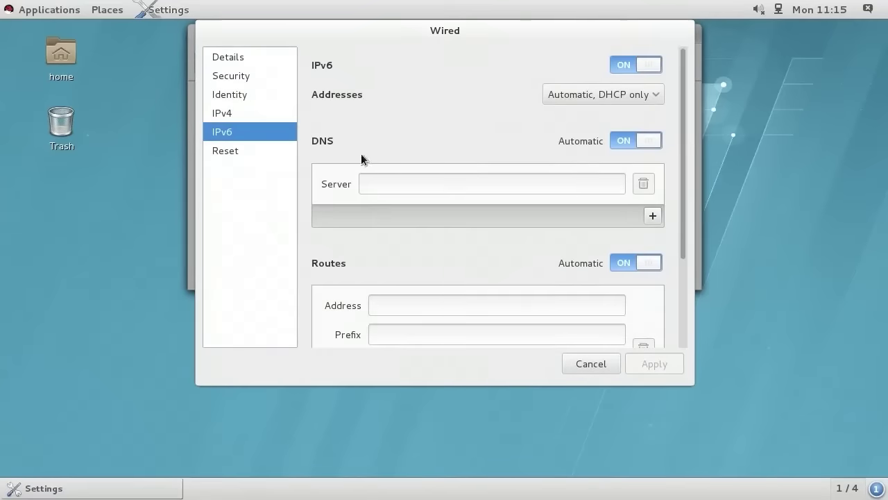
click(650, 95)
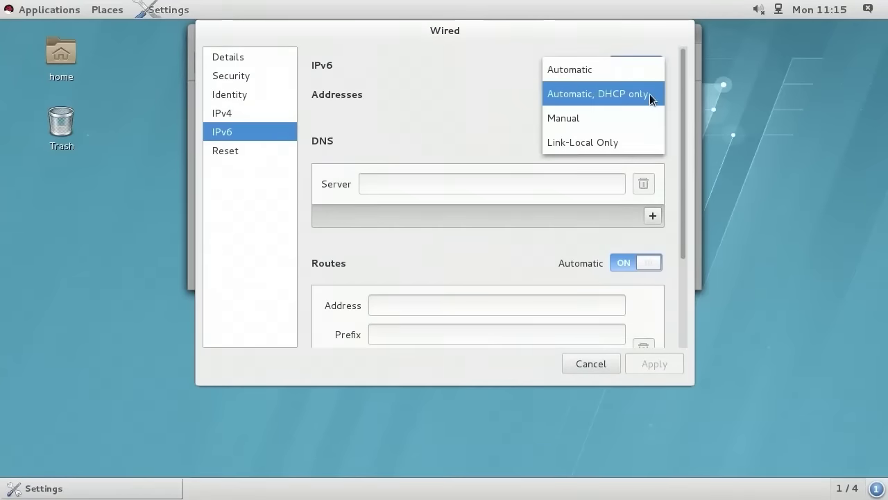
click(595, 118)
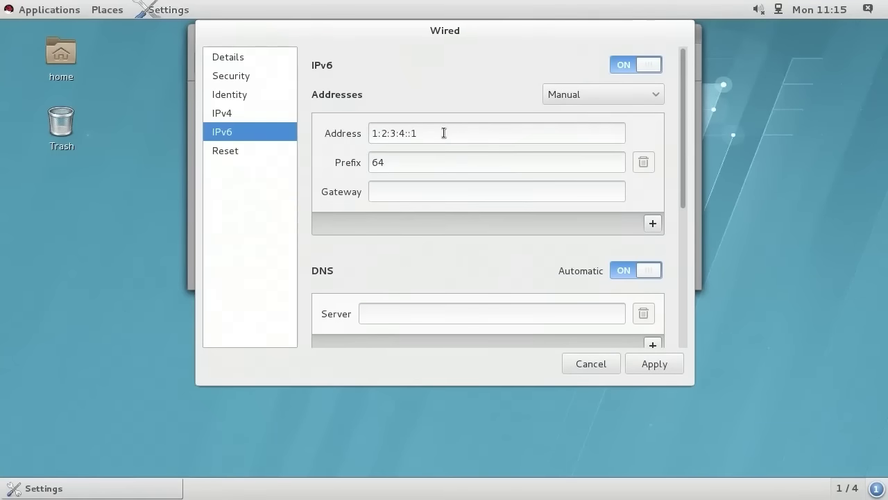
Set the Wired profile's manual IPv6 address to 5:5:5:5::1 and check its host portion and prefix length
click(362, 132)
text(5)
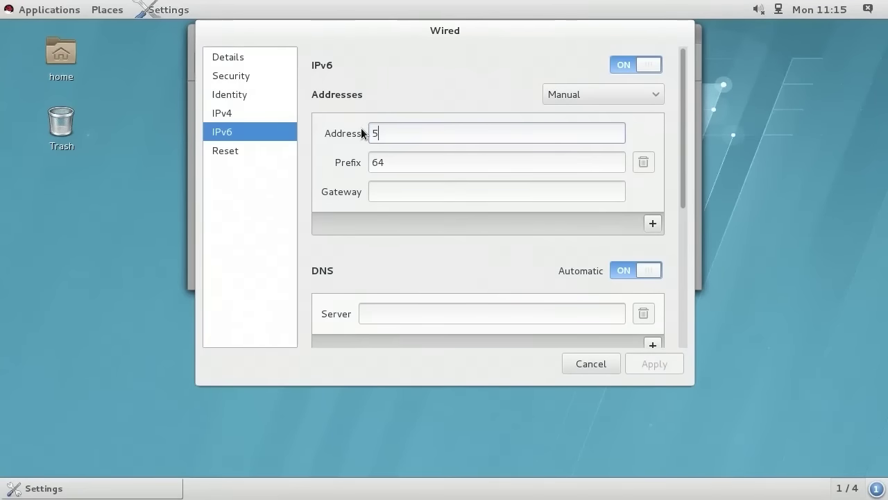
text(:5:5:5::1)
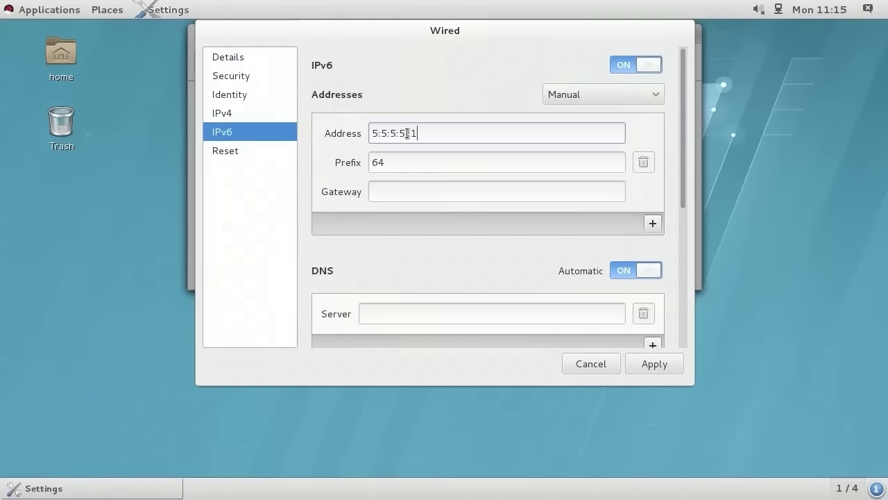
drag(408, 134, 422, 135)
click(434, 135)
click(389, 165)
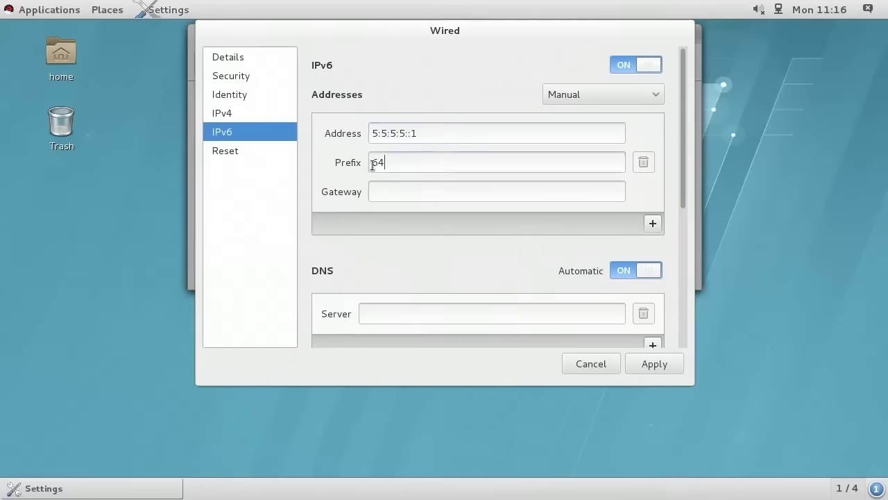
double_click(373, 165)
click(415, 161)
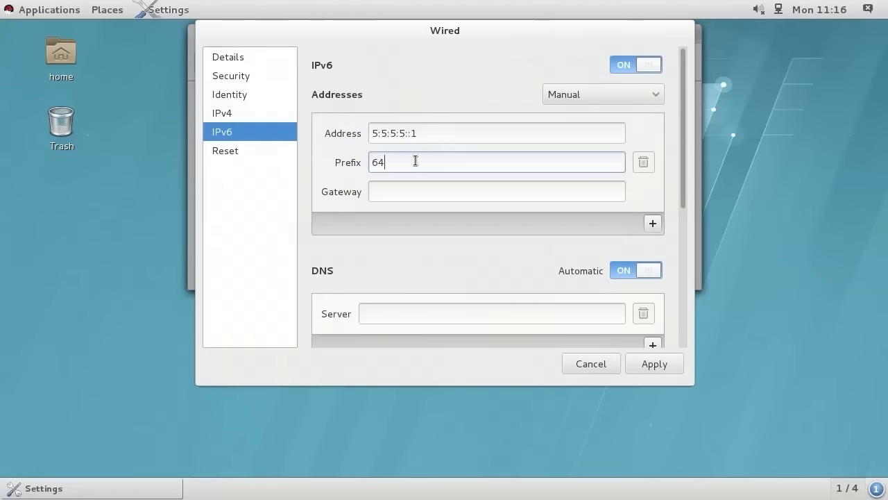
Apply the new IPv6 settings and restart the Wired connection by switching it off and on
click(651, 364)
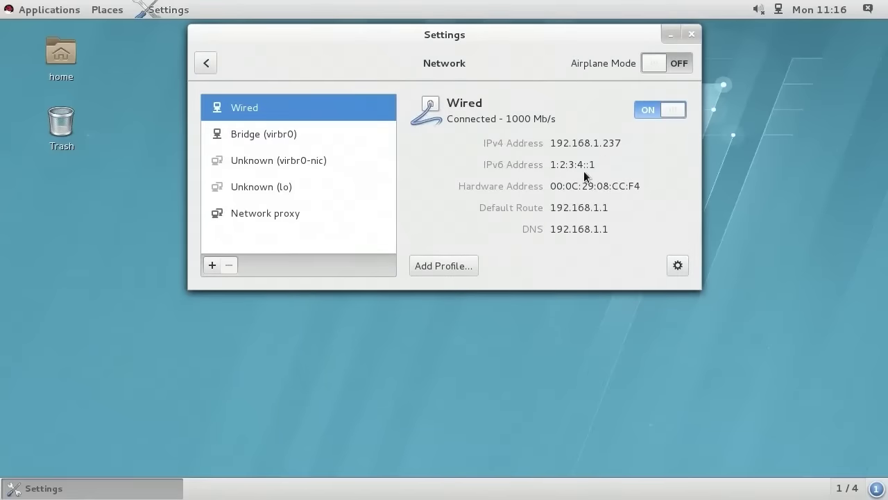
click(662, 110)
click(676, 111)
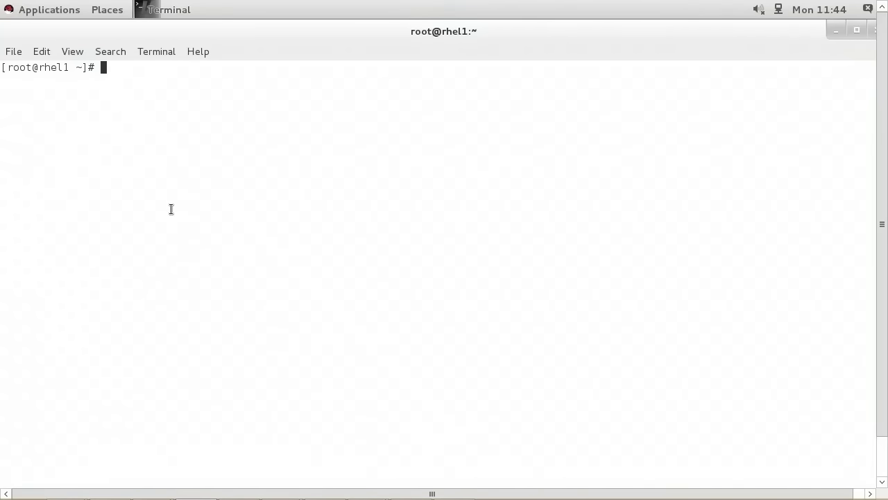
In the terminal, list all network interfaces with ifconfig and copy the wired interface's name, eno16777736
text(ifconfig)
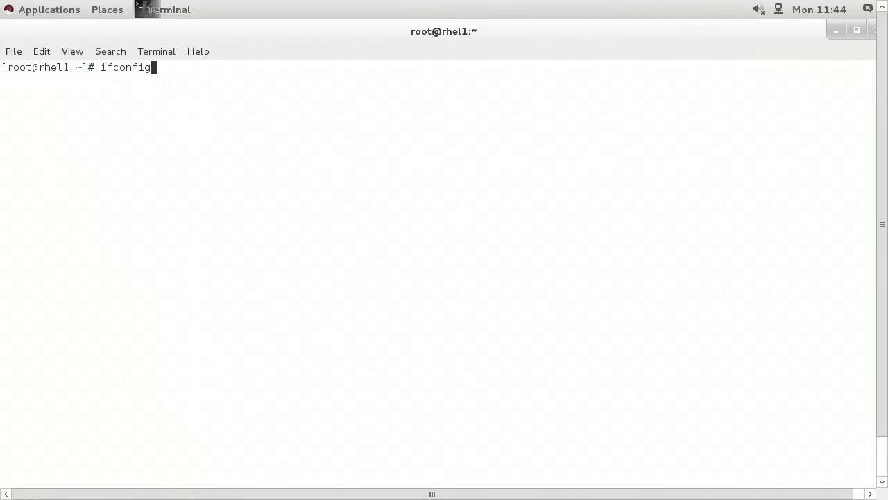
key(Return)
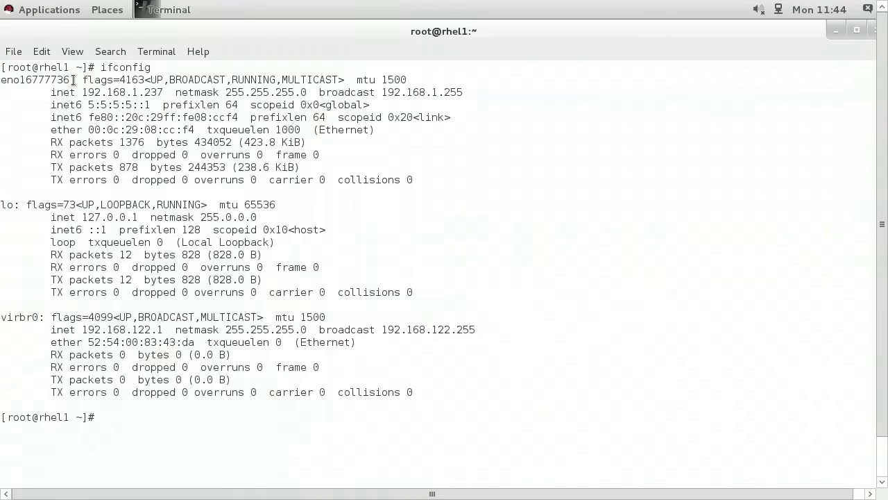
drag(70, 79, 1, 80)
key(ctrl+c)
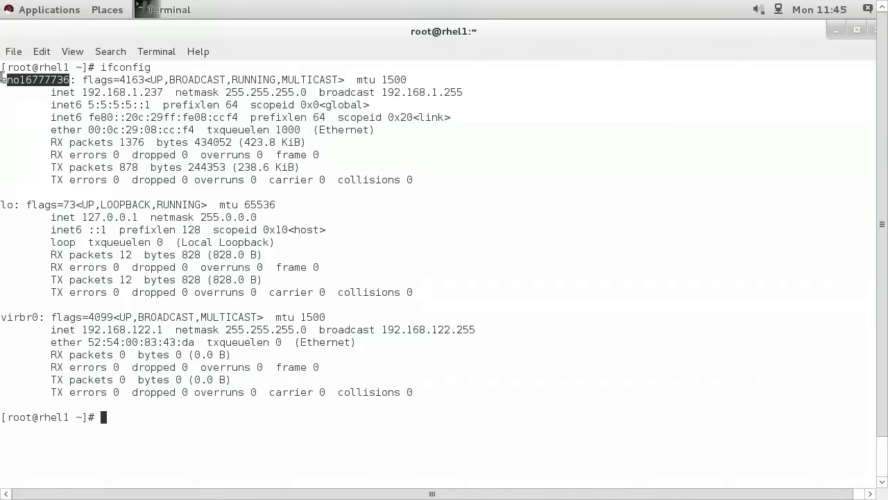
click(73, 82)
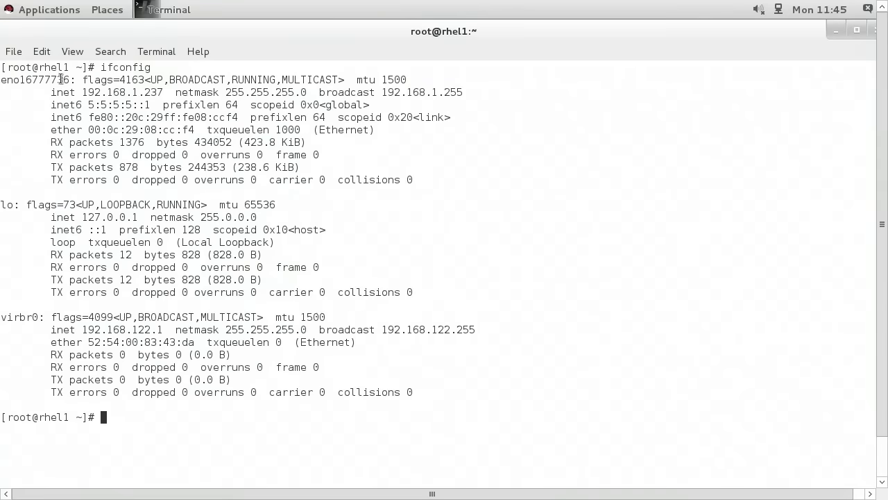
Clear the terminal, then run ifconfig for eno16777736 only and examine its IPv4 and IPv6 addresses and netmask
text(clear)
key(Return)
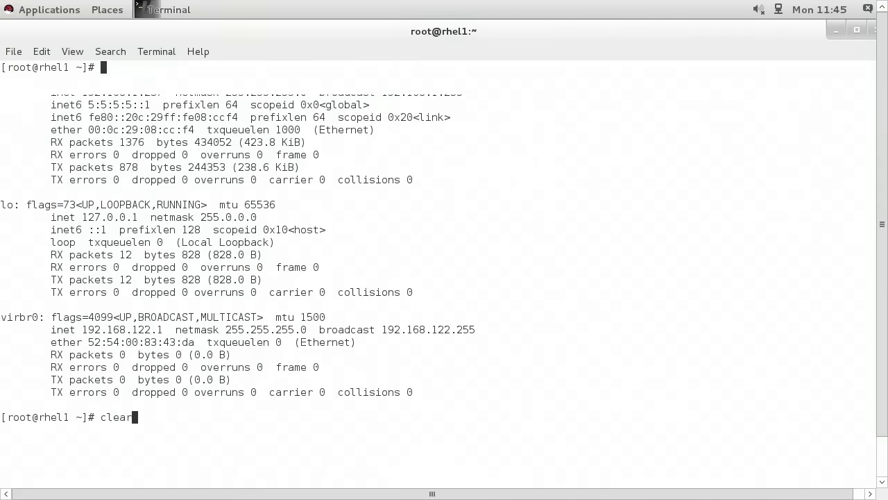
text(ifcofn)
key(BackSpace)
key(BackSpace)
text(nfig)
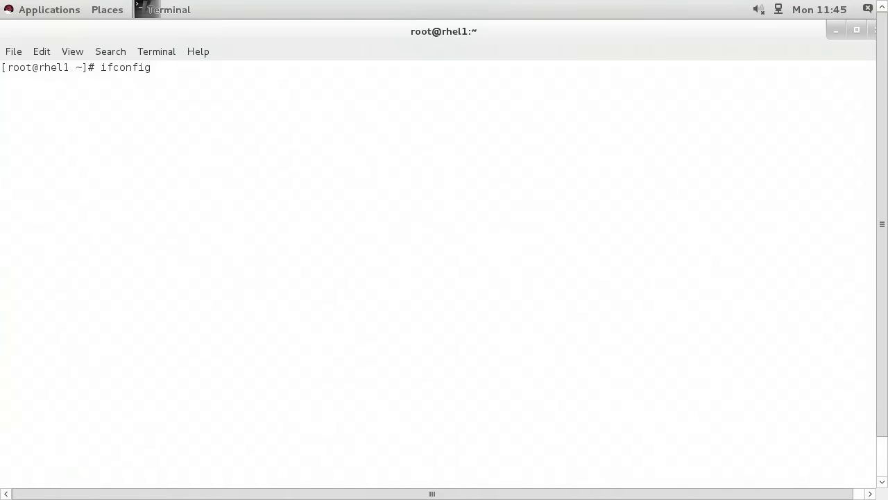
key(ctrl+shift+v)
key(Return)
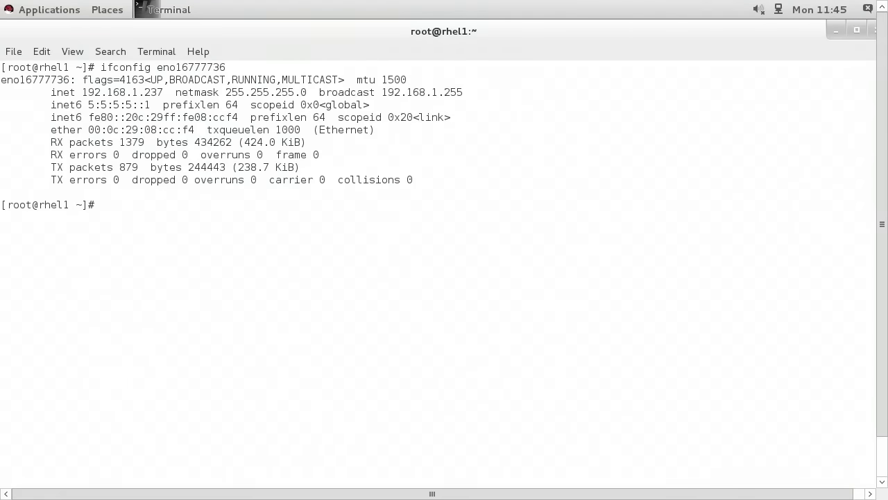
mouse_move(52, 92)
mouse_down()
mouse_move(160, 94)
mouse_move(161, 101)
mouse_move(44, 105)
mouse_up()
click(129, 104)
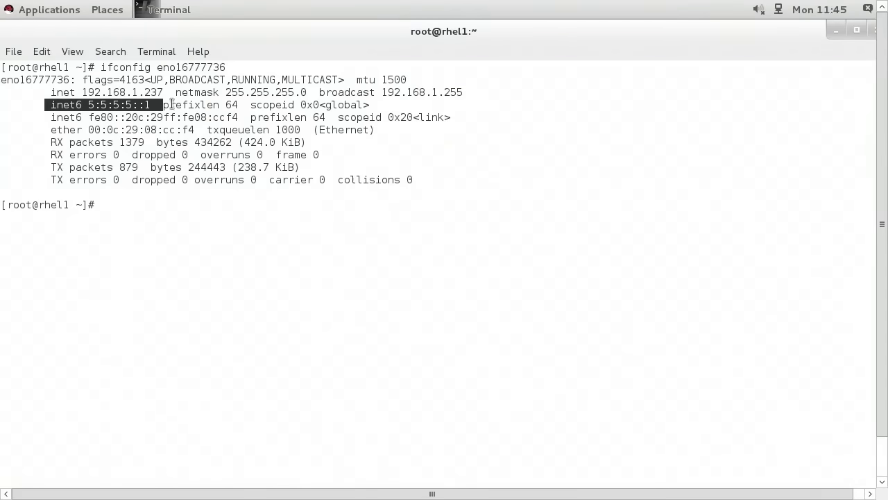
drag(176, 92, 310, 92)
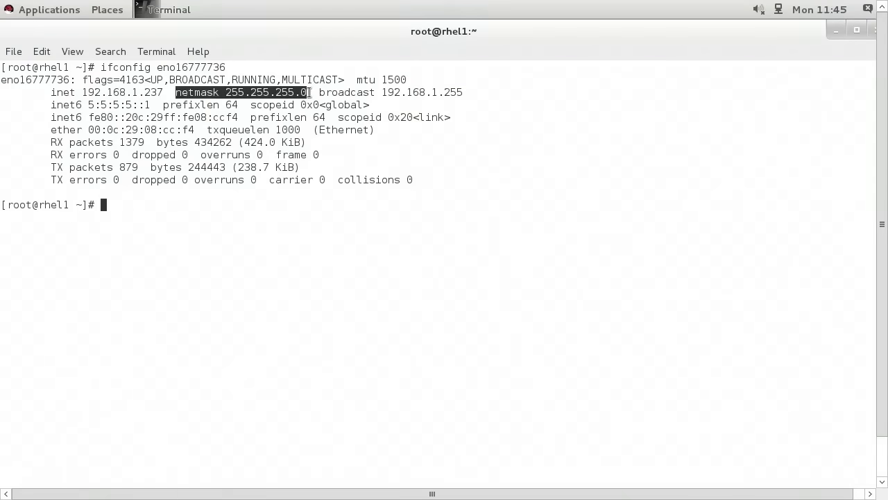
click(310, 93)
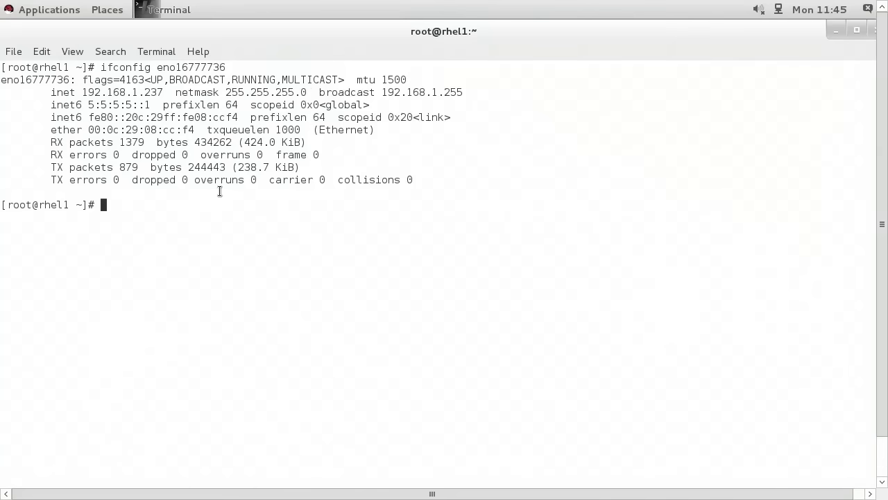